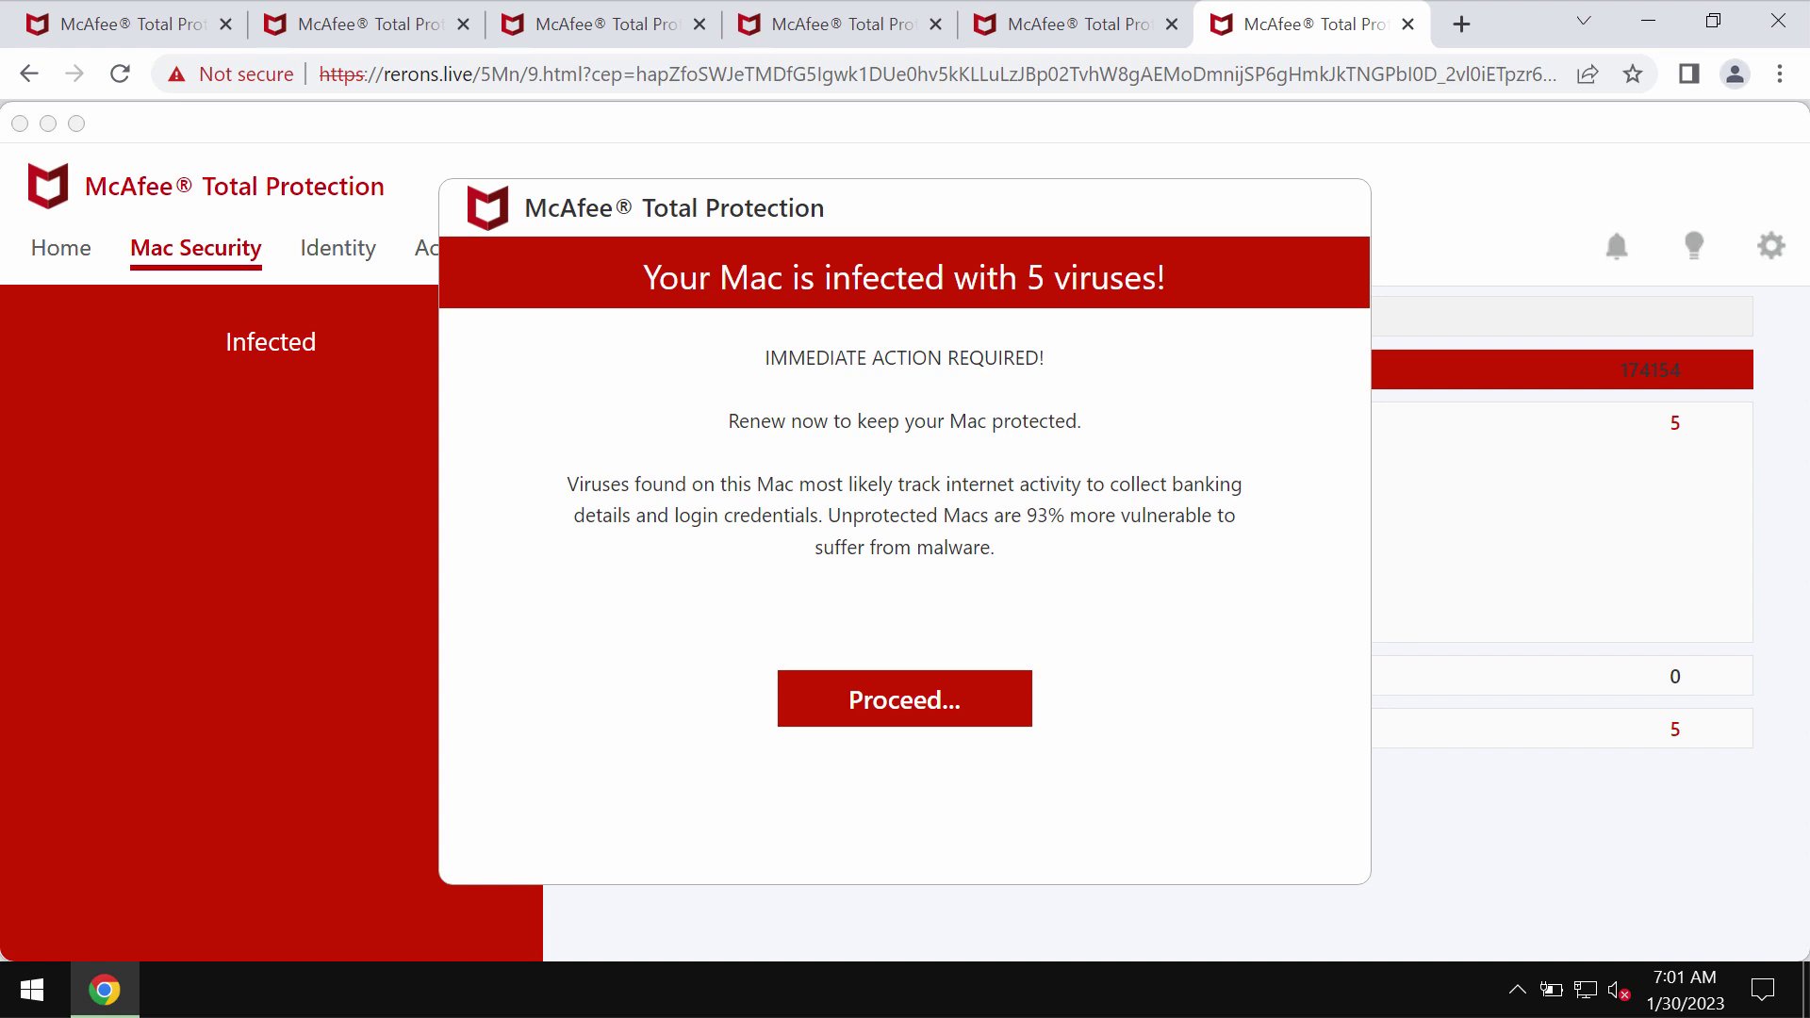
Replace the scam page with combocleaner.com, then minimize Chrome to the desktop.
click(1512, 83)
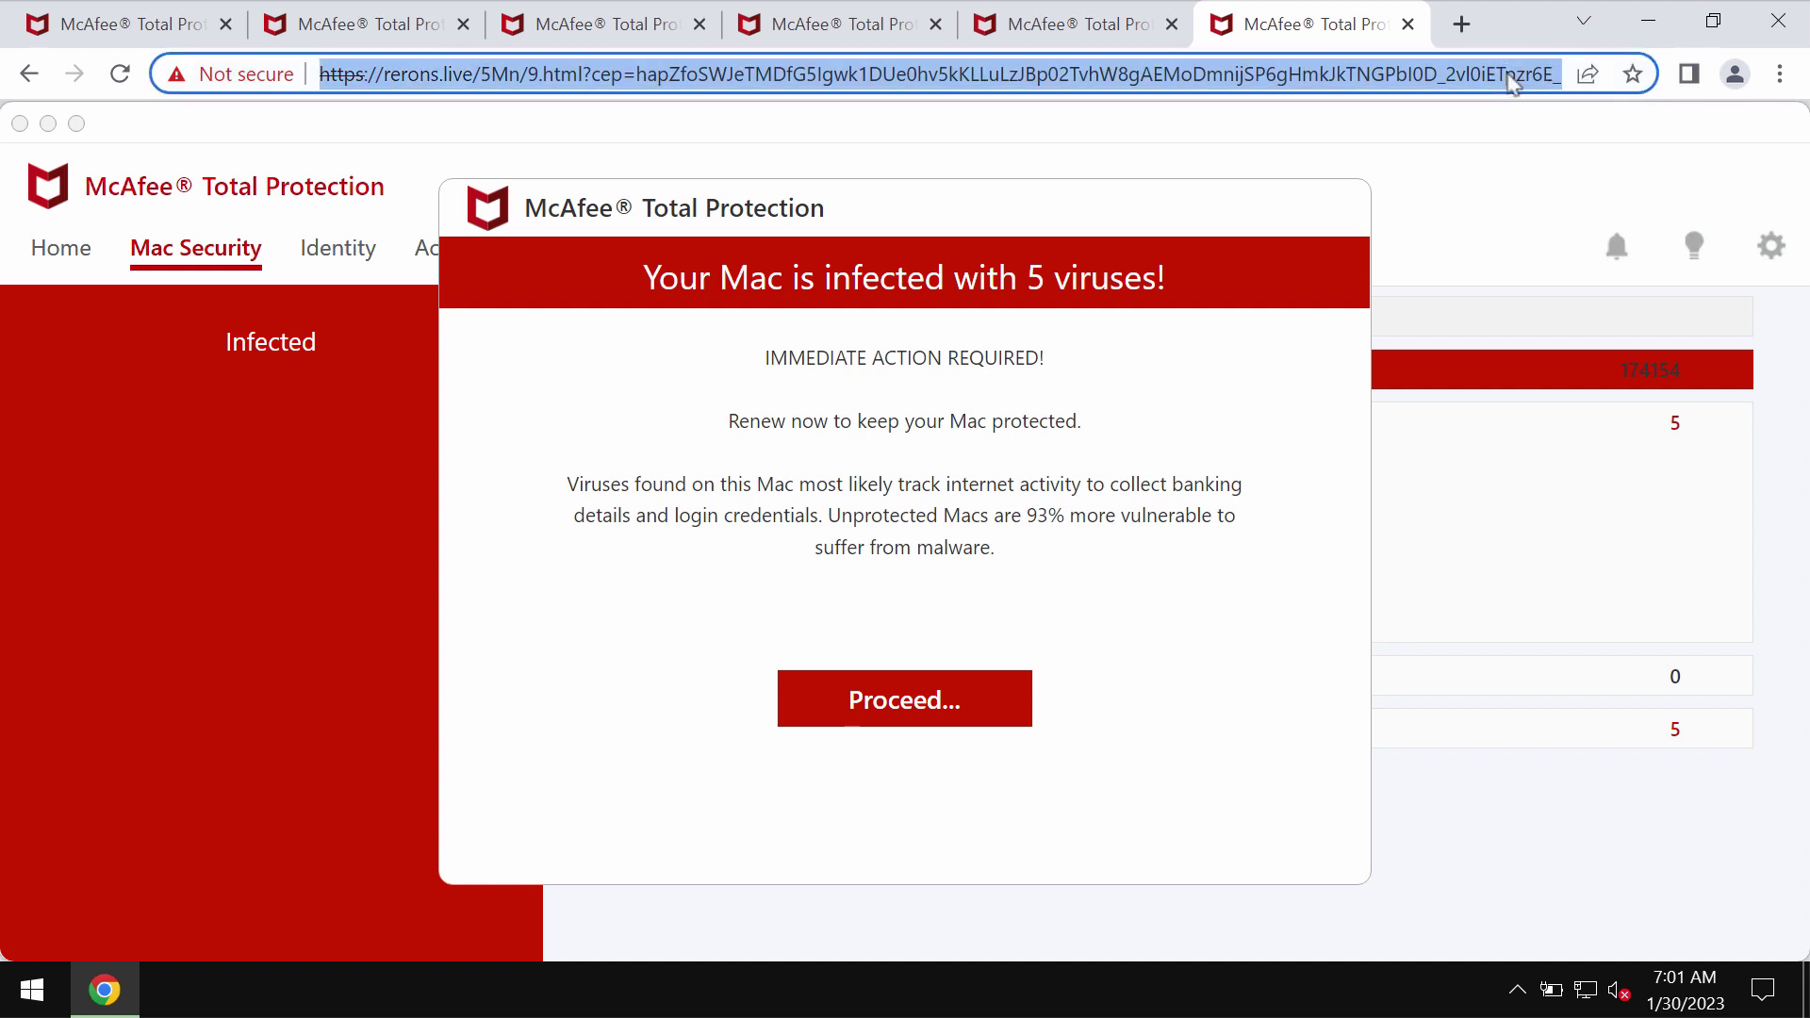
text(combocleaner.com)
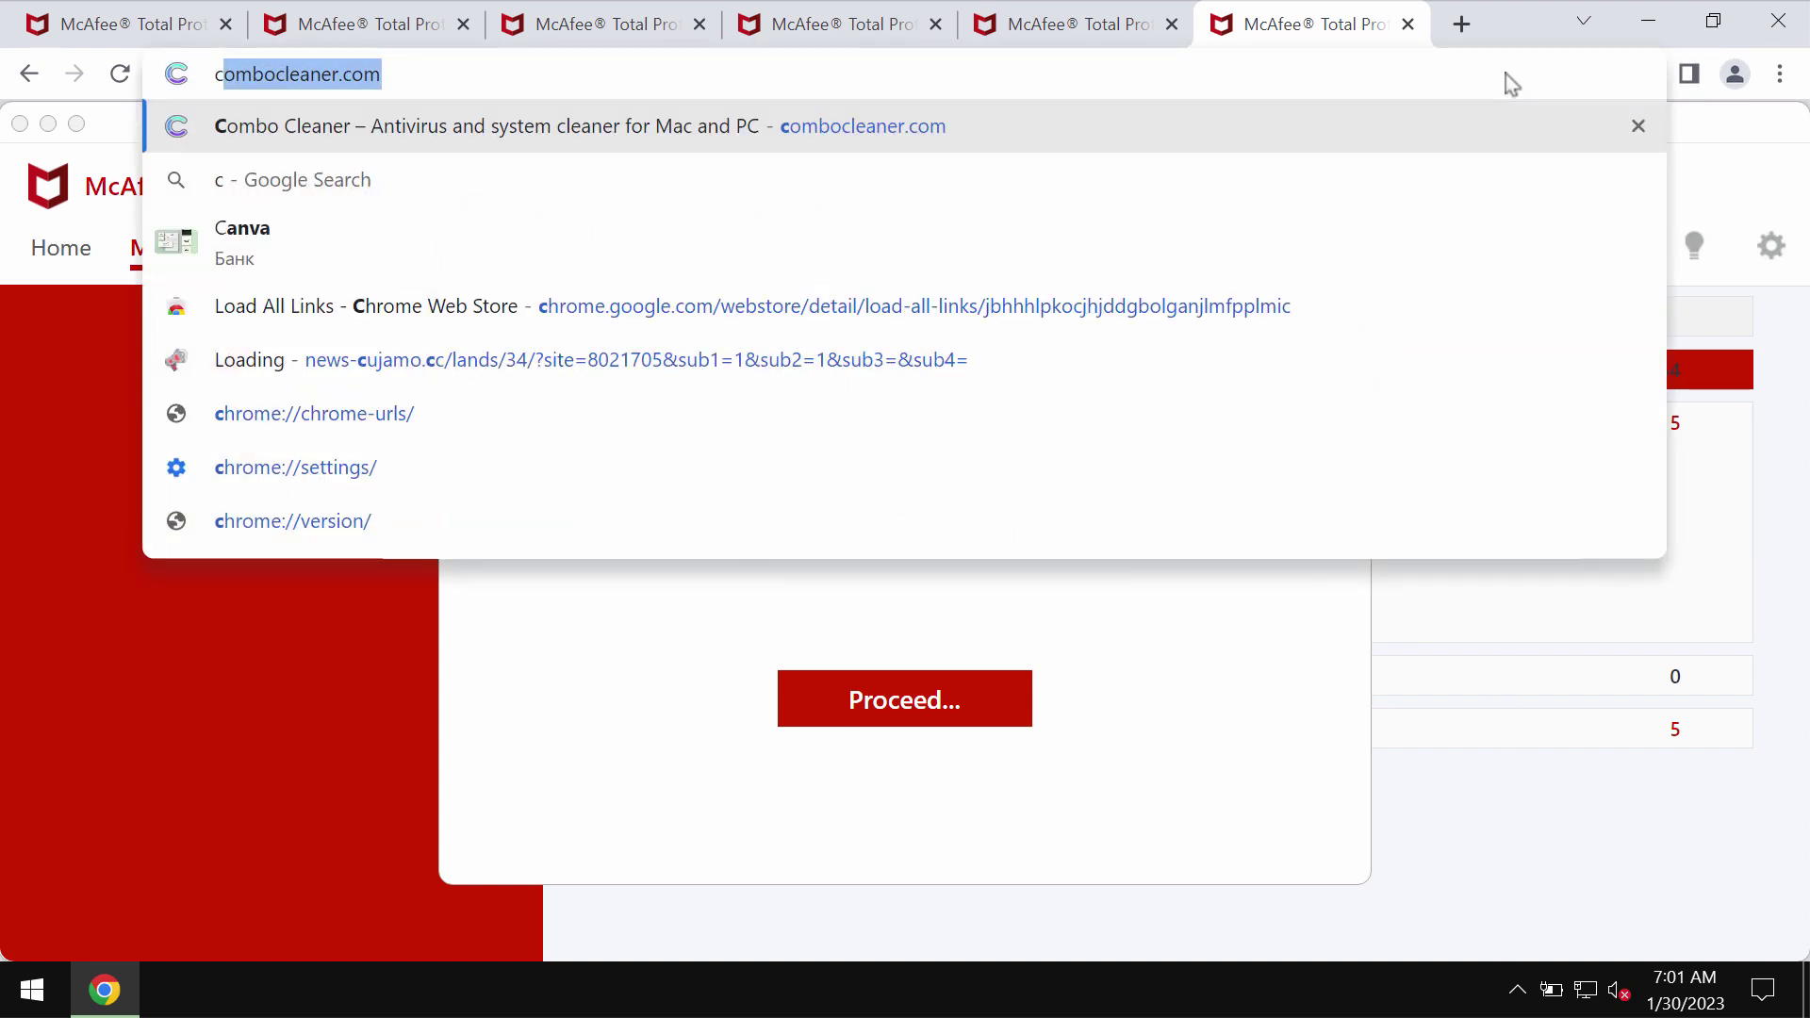
key(Return)
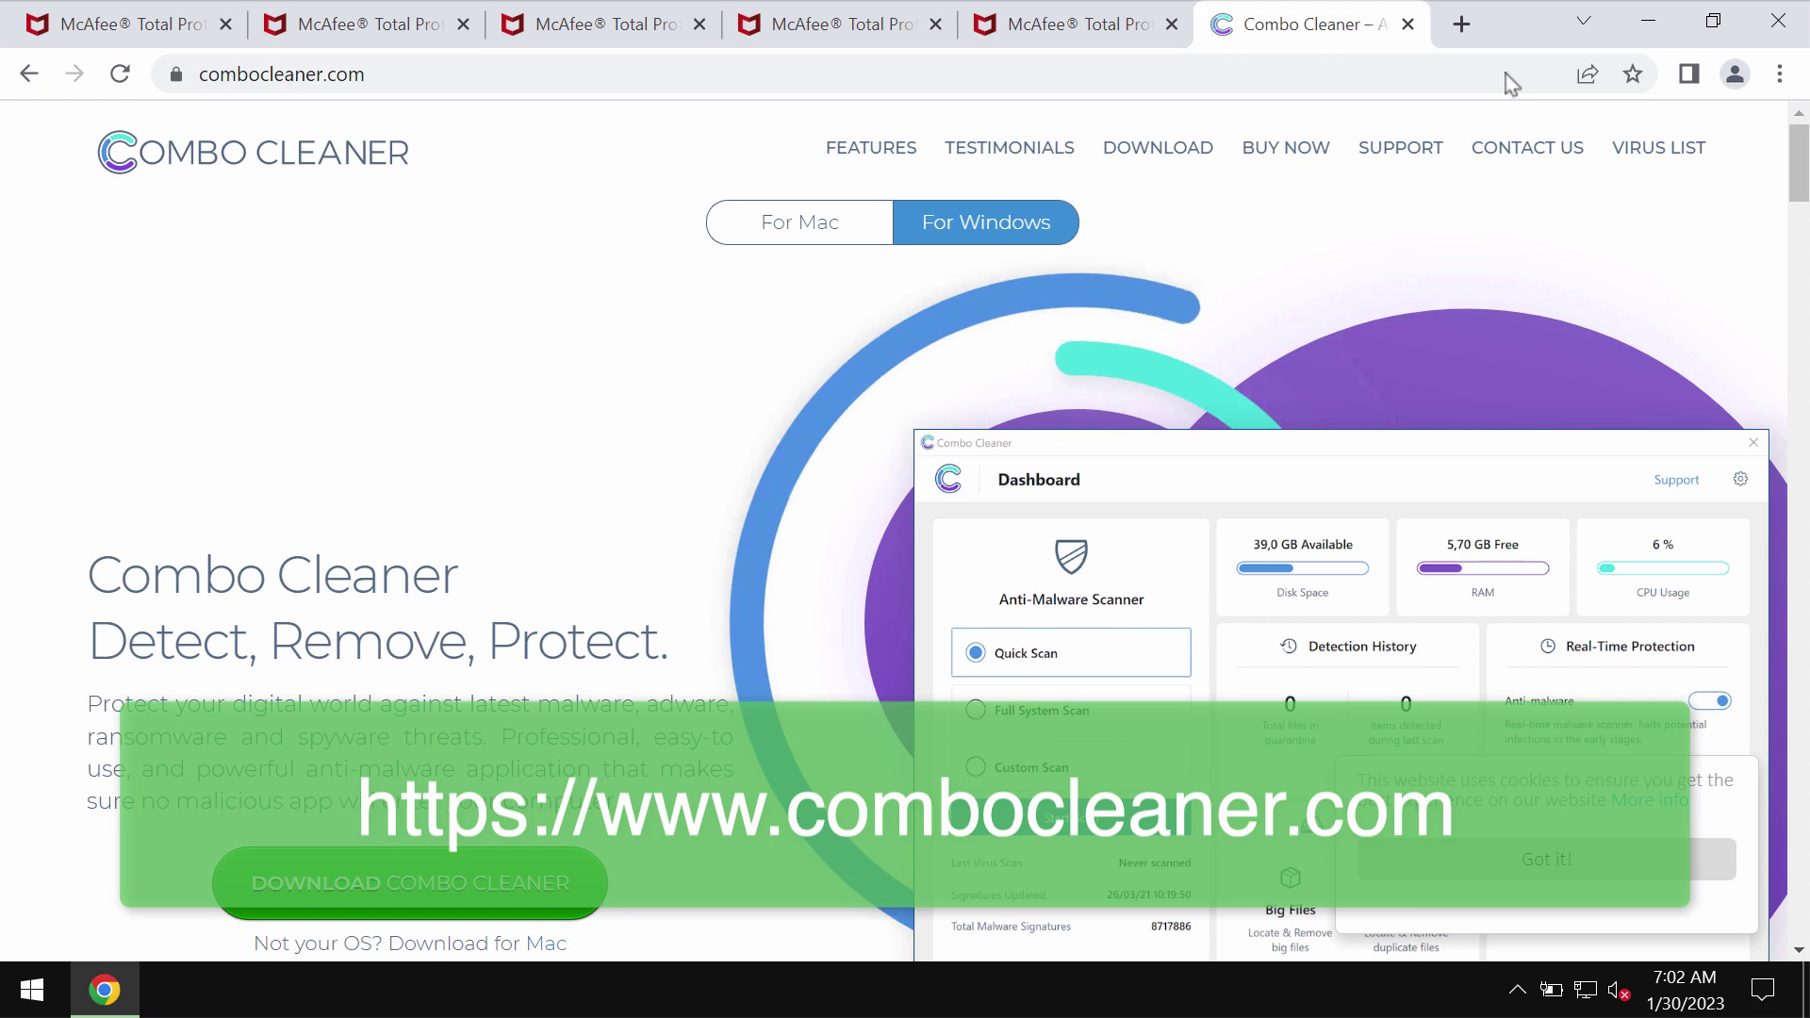
click(1661, 19)
Launch Combo Cleaner from its desktop icon to reach the Dashboard.
double_click(370, 355)
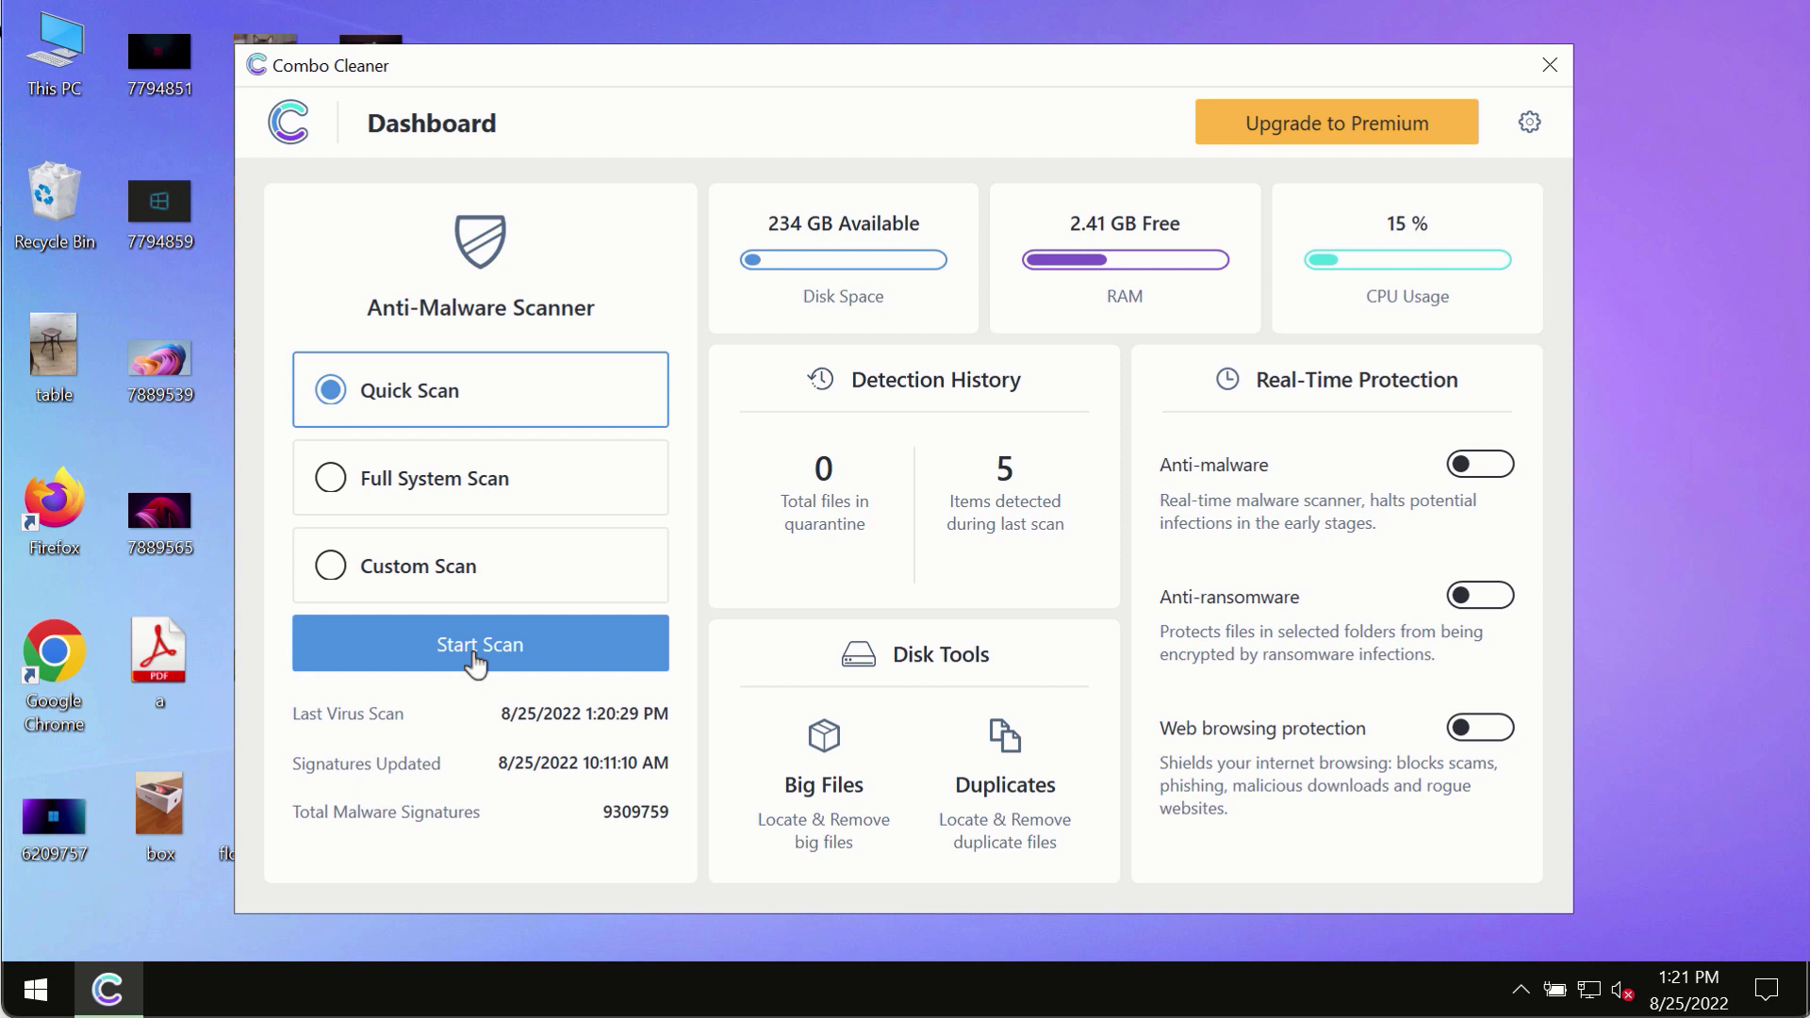
Start the Quick Scan, visit the Dashboard, then return to the running scan's progress.
click(524, 656)
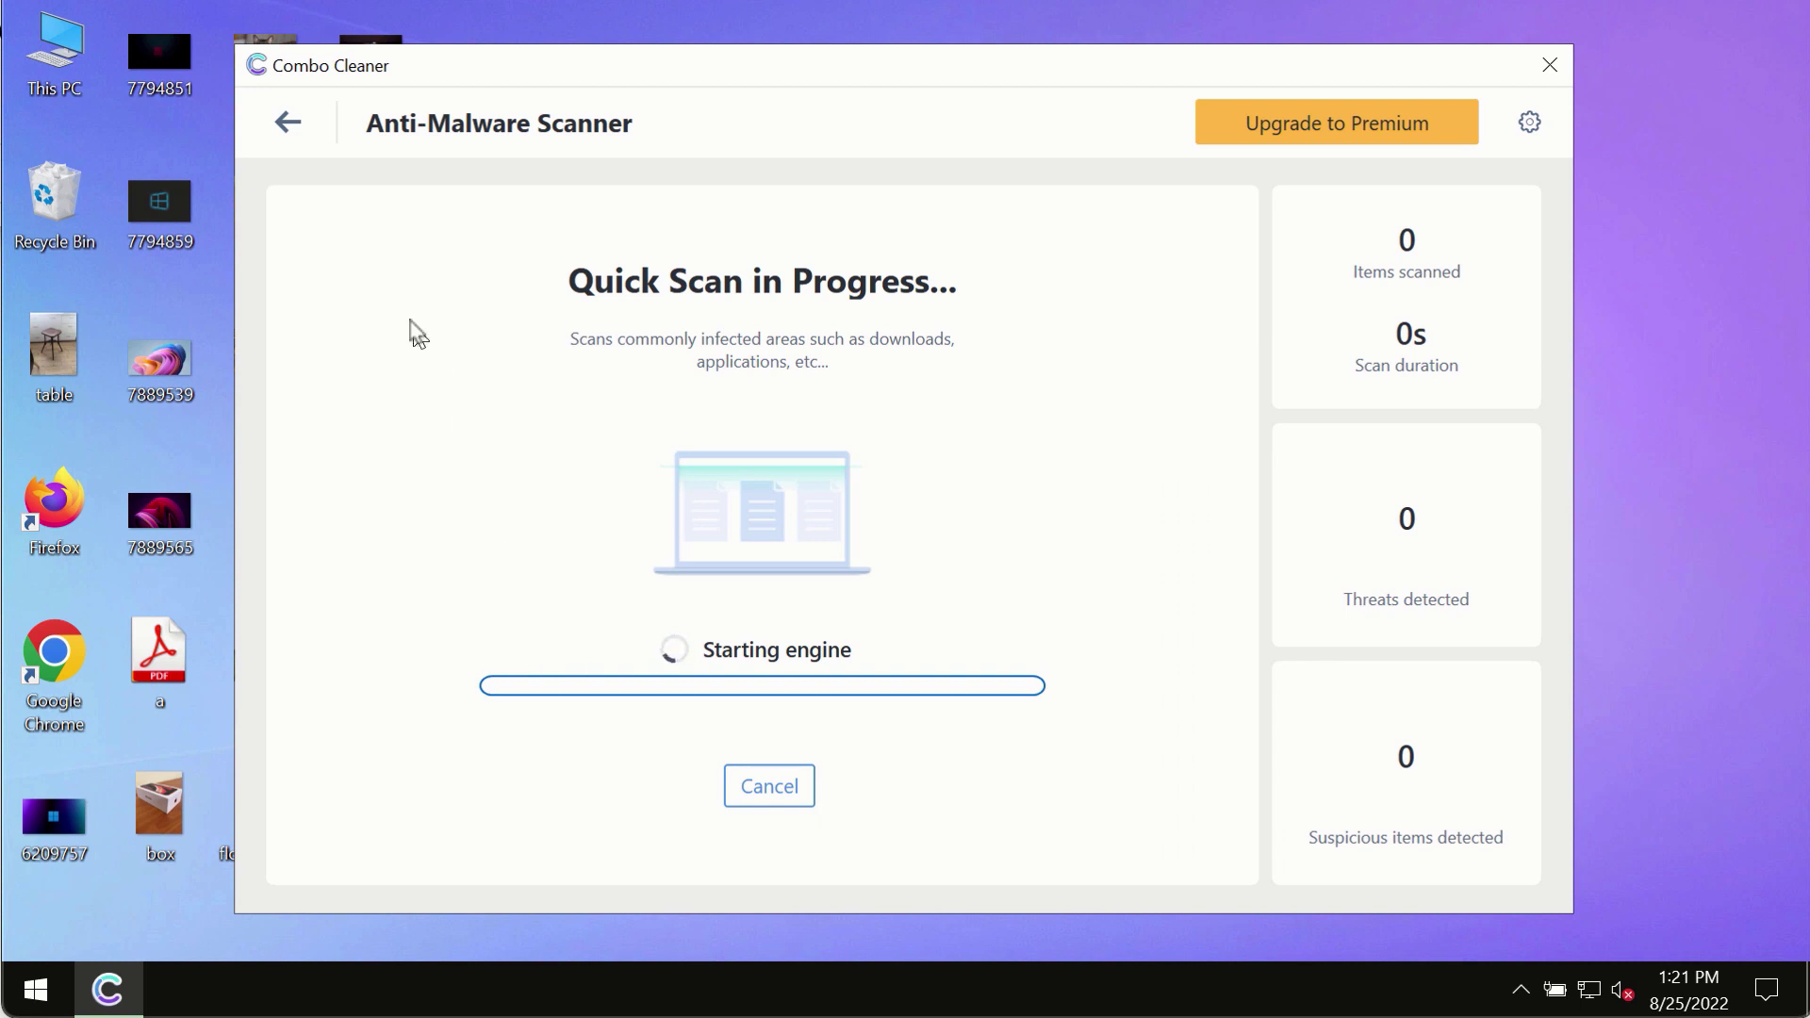
click(284, 120)
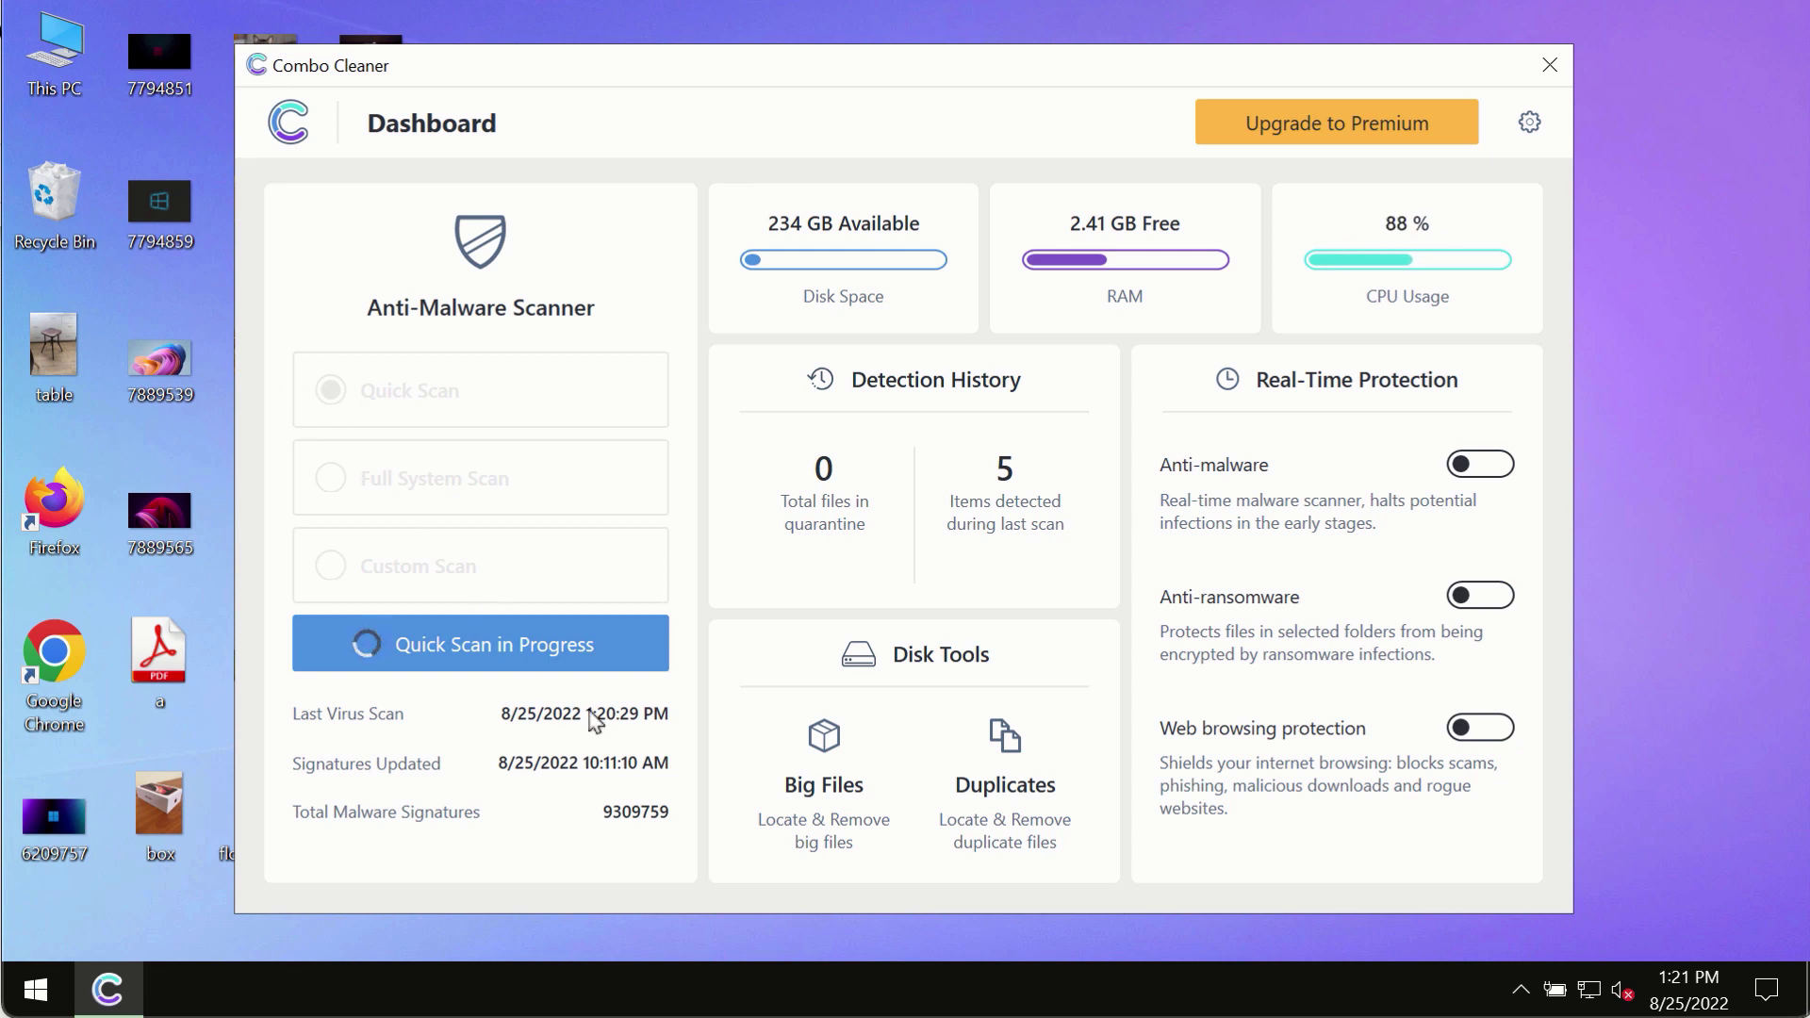
click(508, 665)
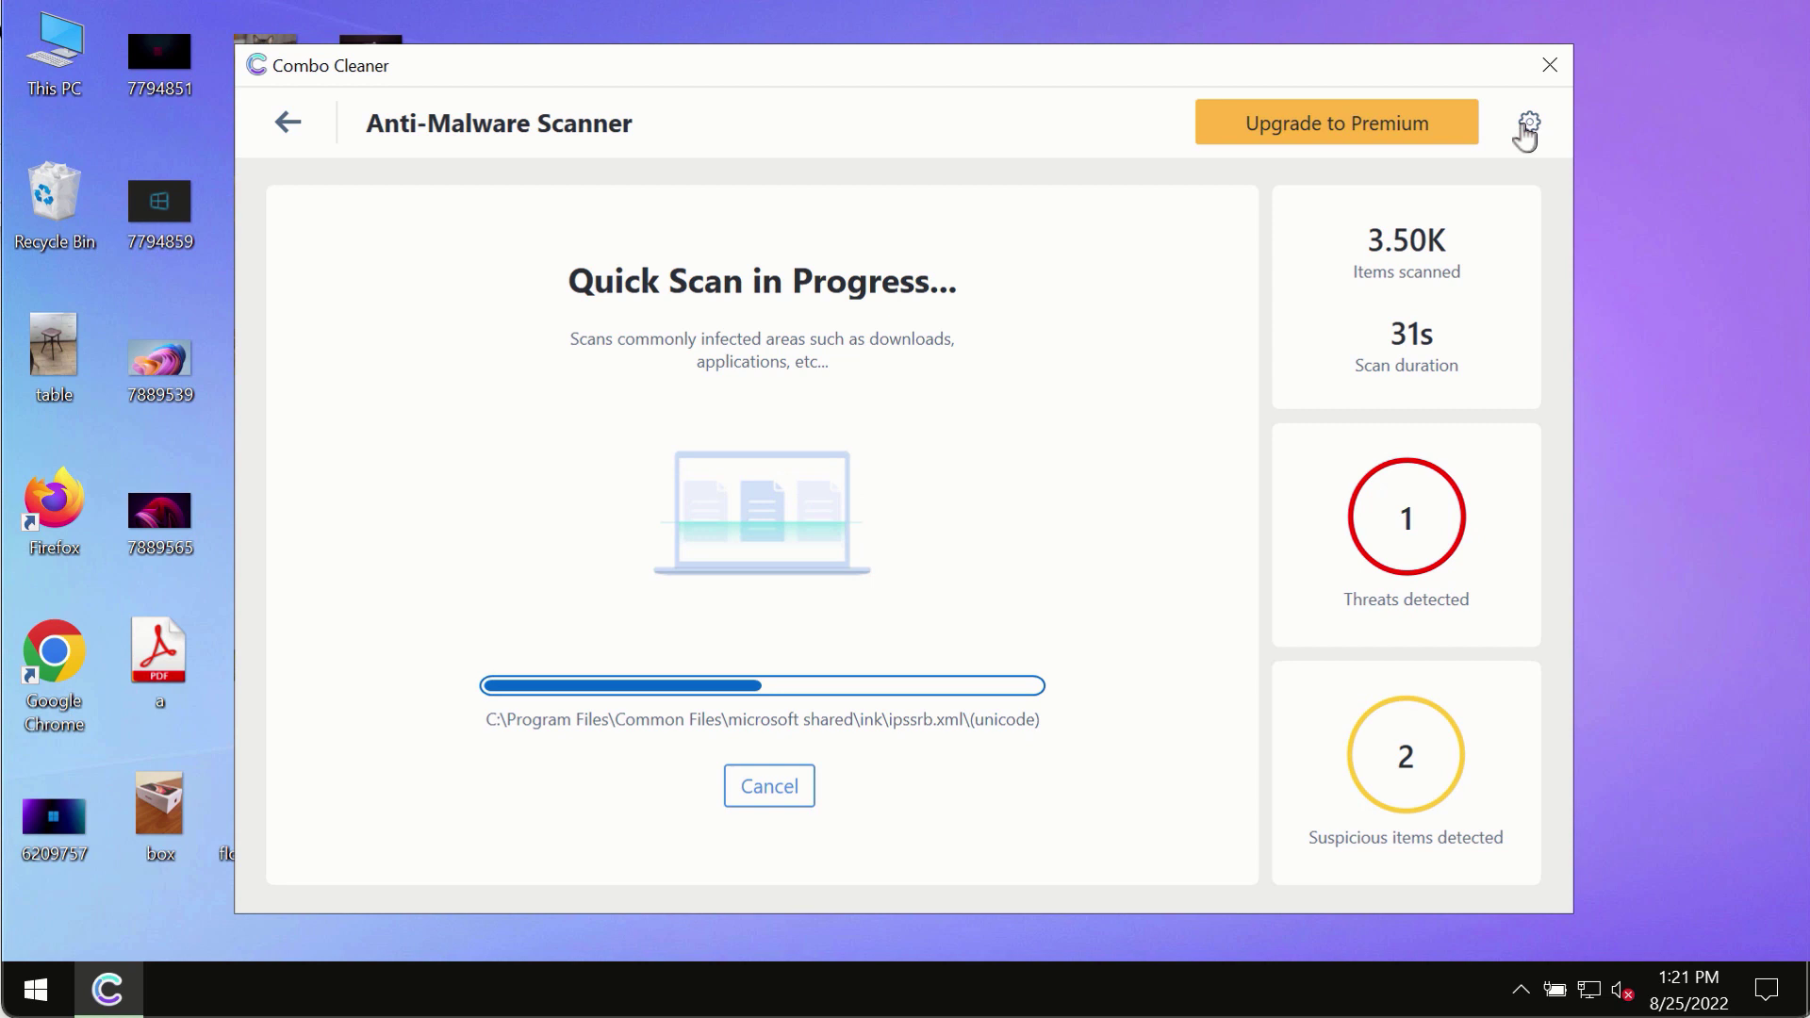
click(1530, 128)
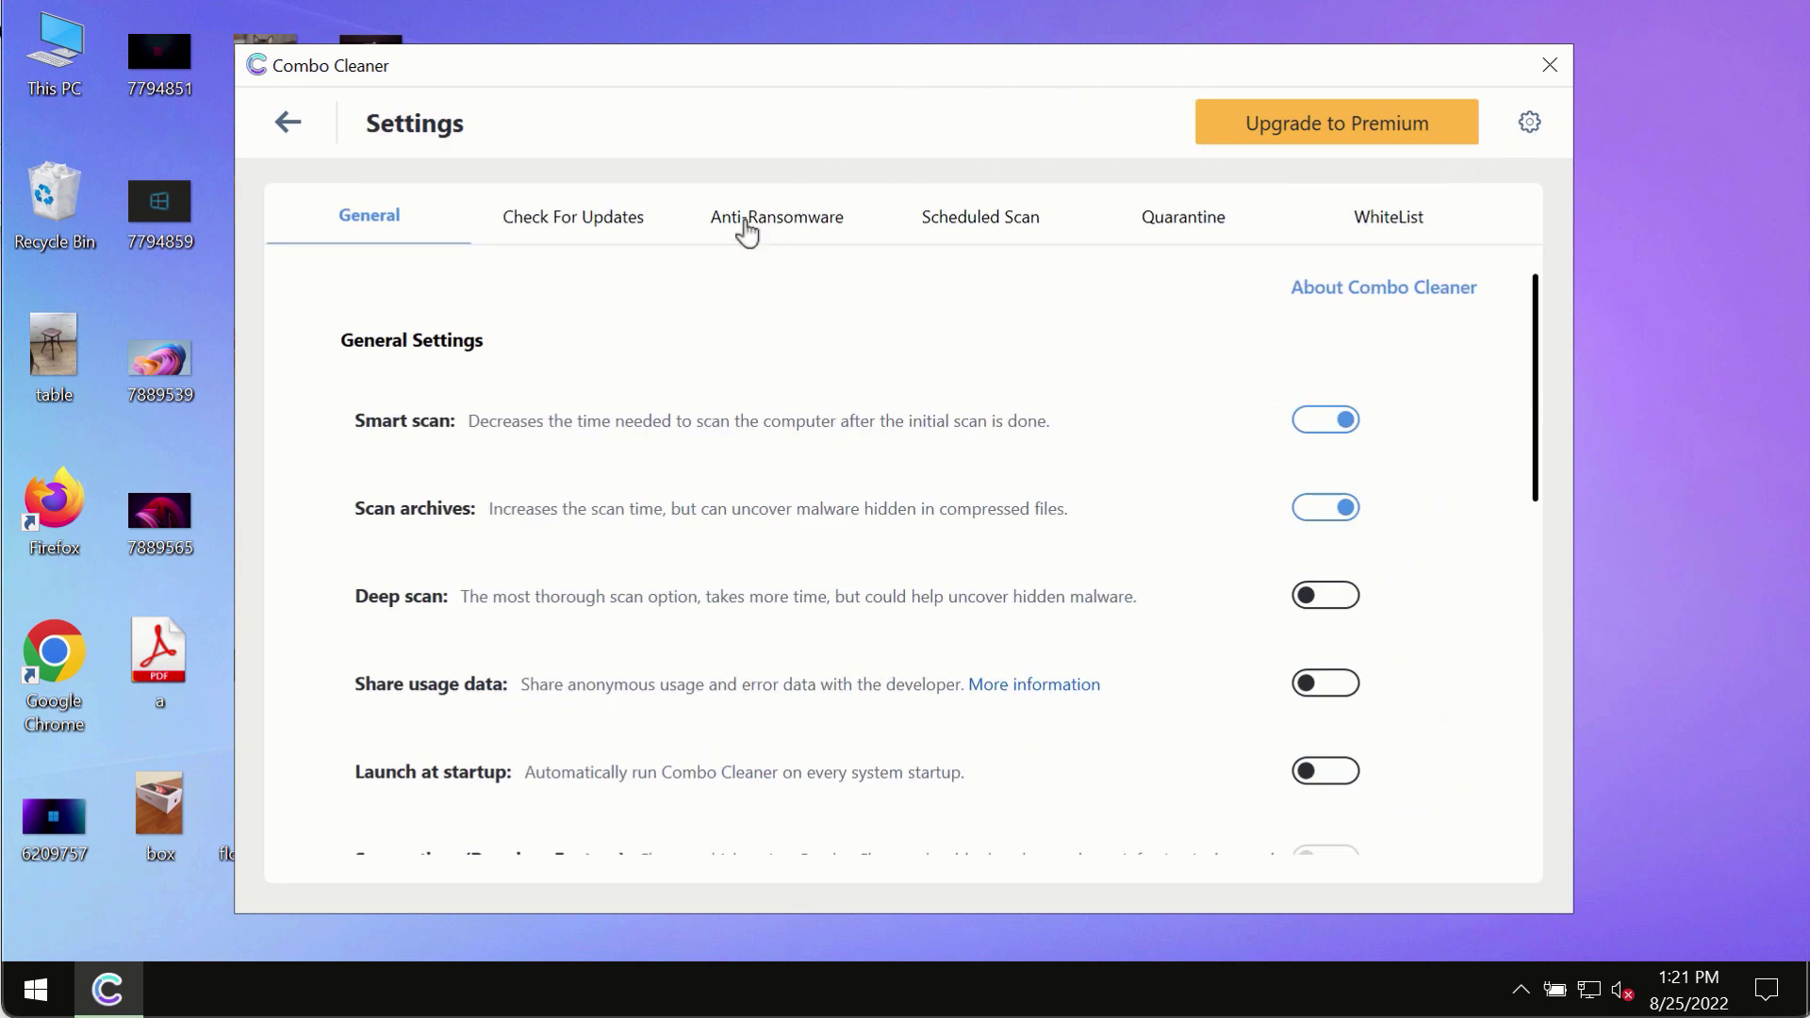
click(754, 229)
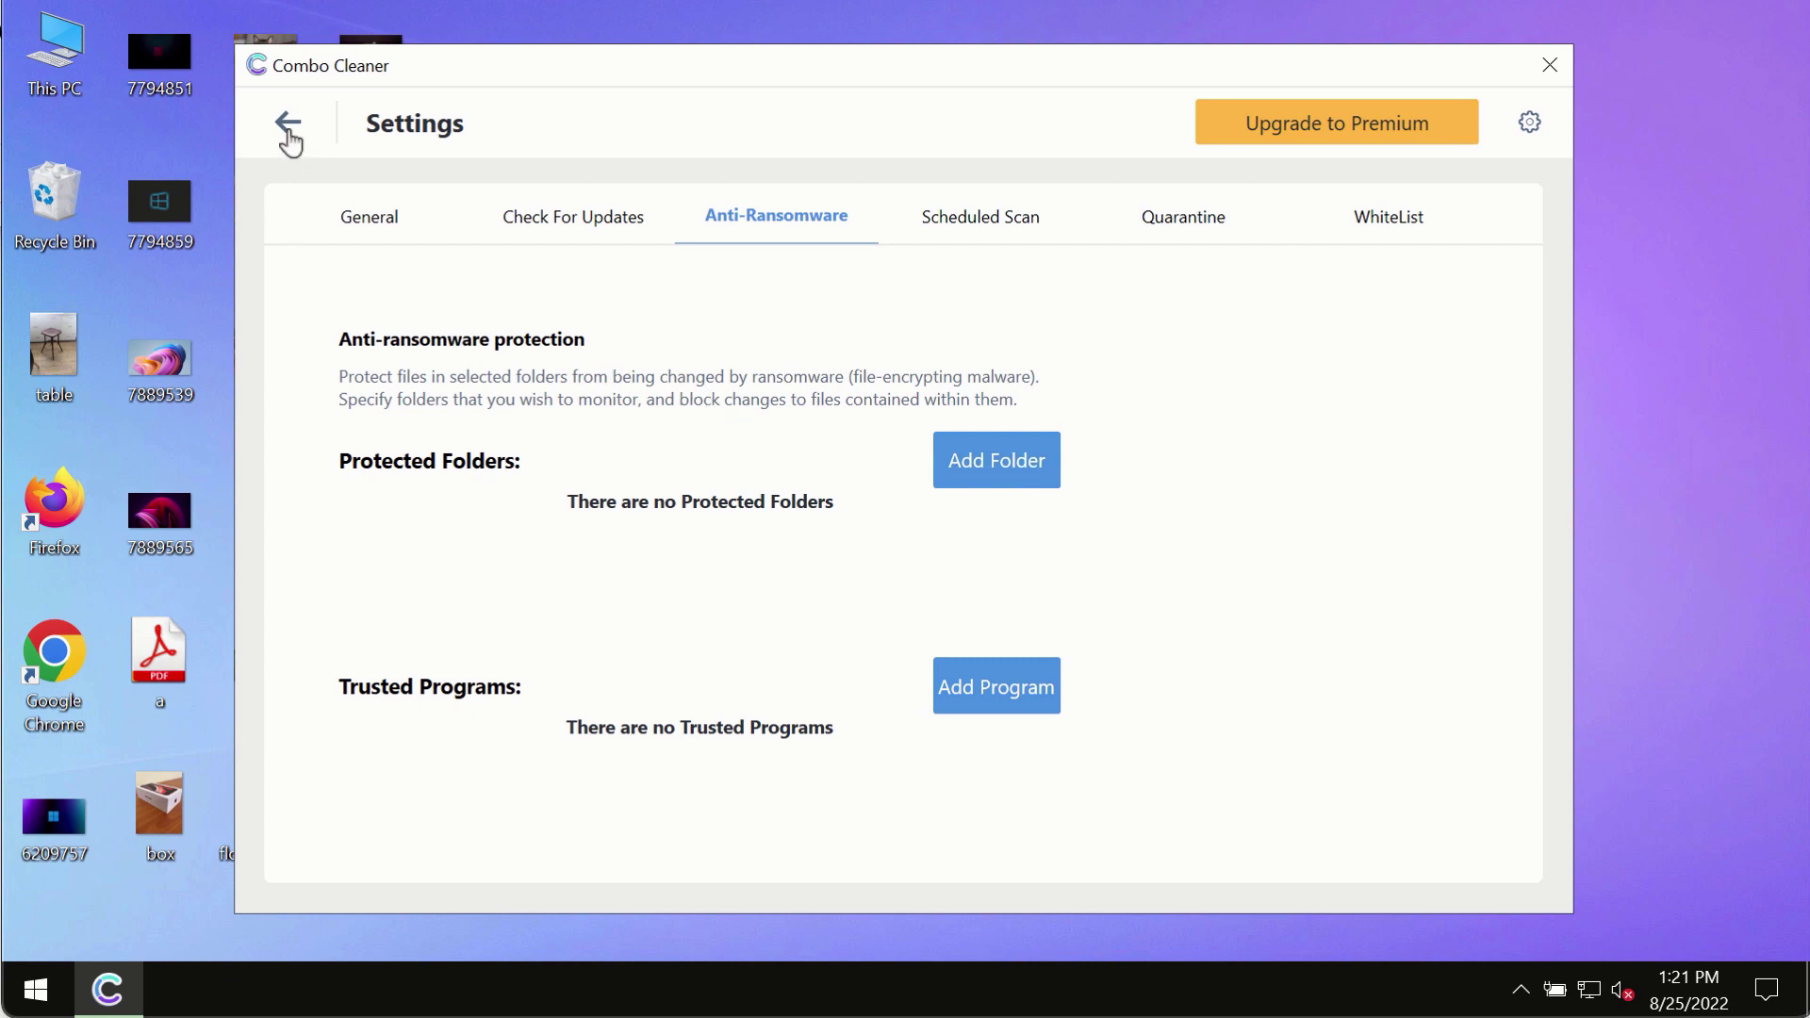
click(289, 133)
Return to the Quick Scan progress view, now showing 4 threats and 2 suspicious items.
click(560, 649)
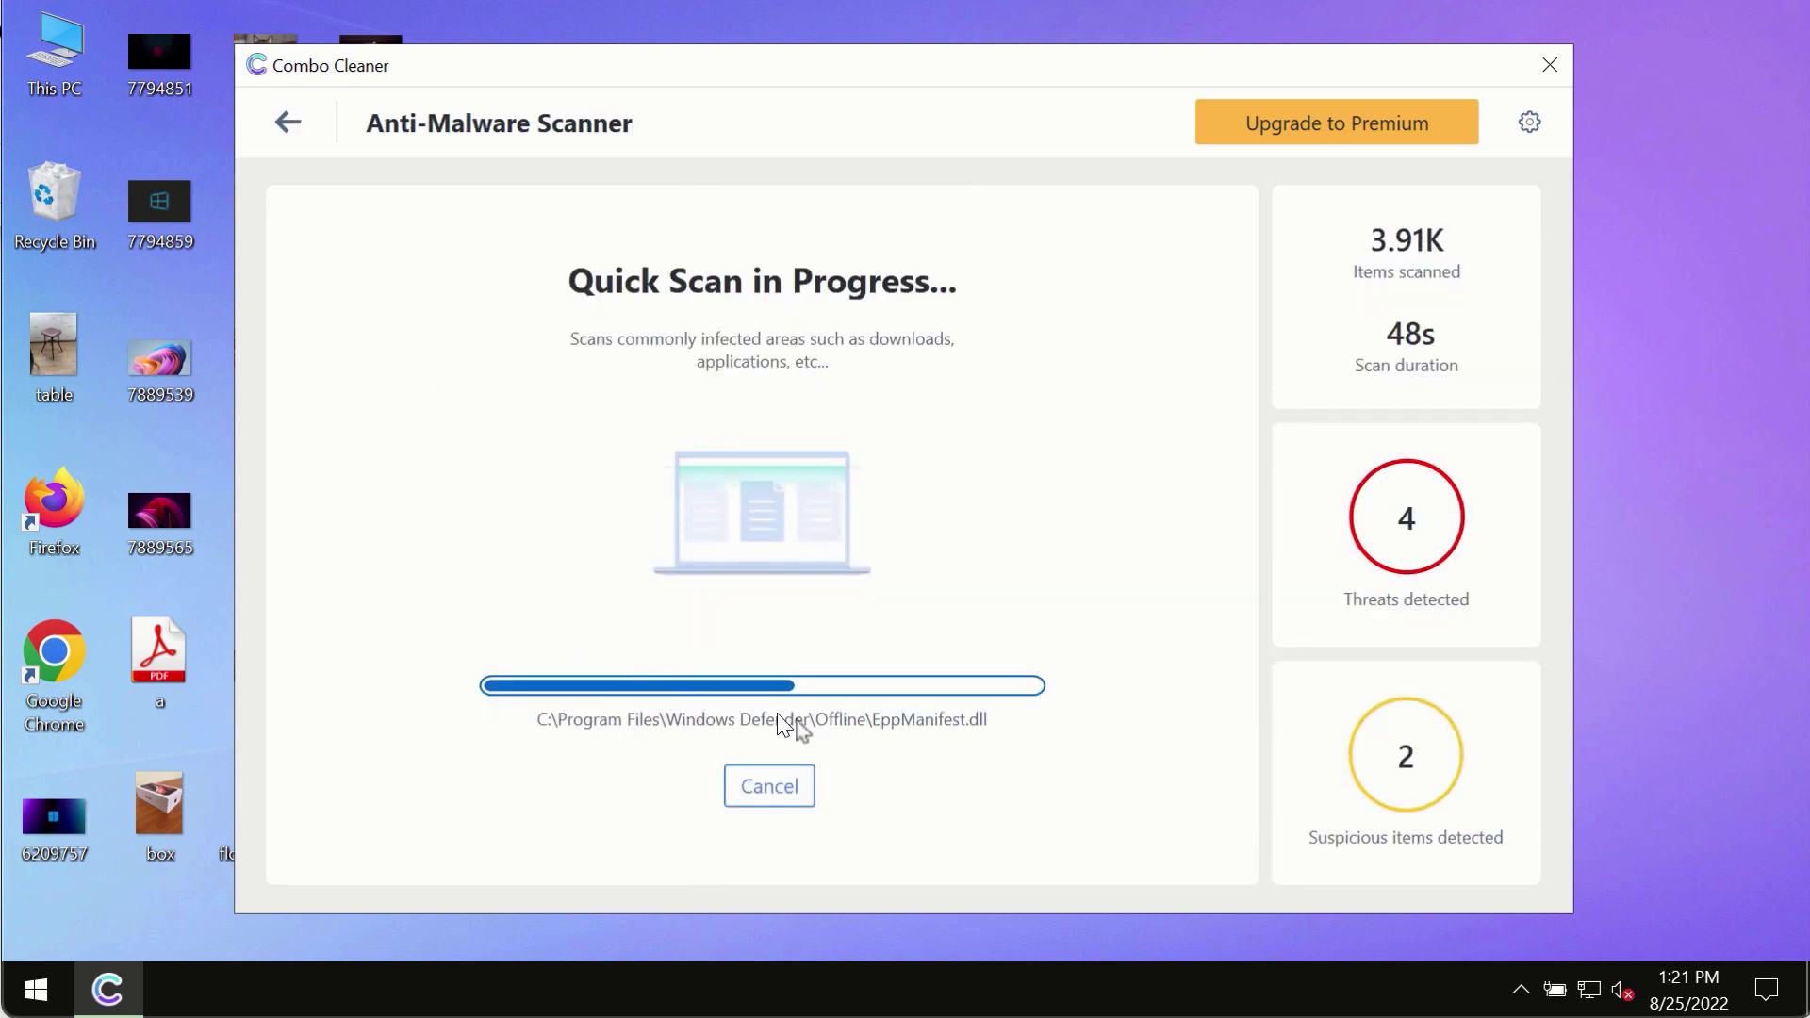